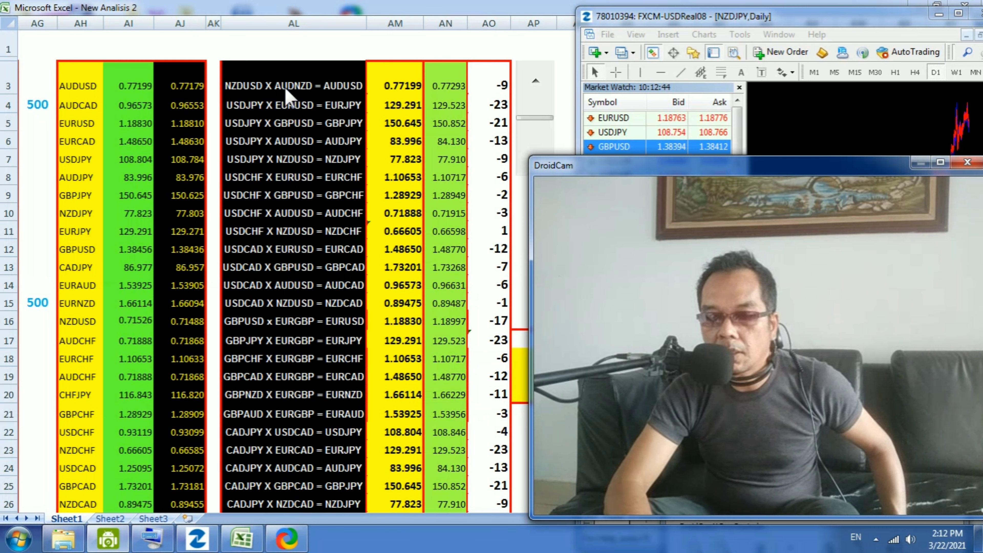
Switch to the Excel 'New Analisis 2' cross-rate sheet so it covers the MT4 and DroidCam windows.
key(alt+Tab)
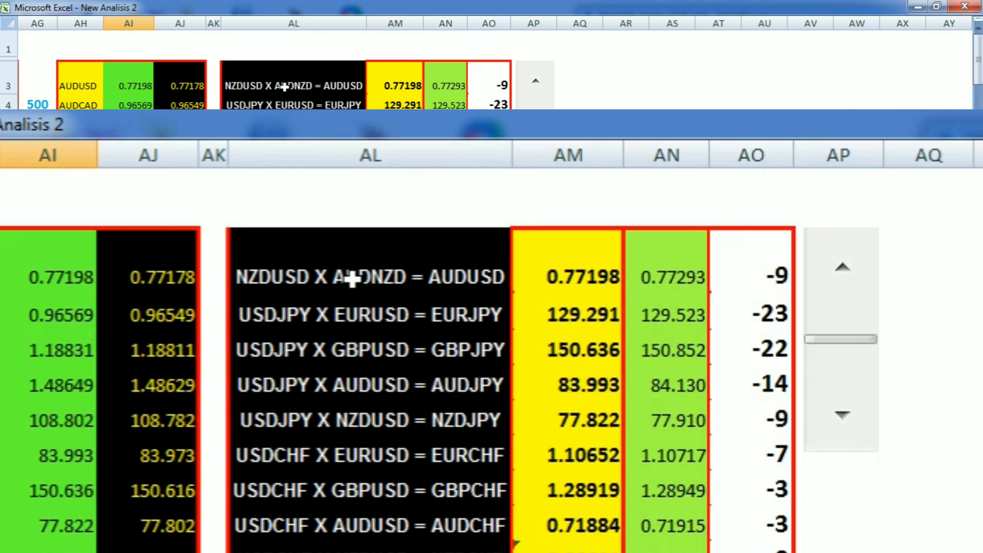
click(449, 284)
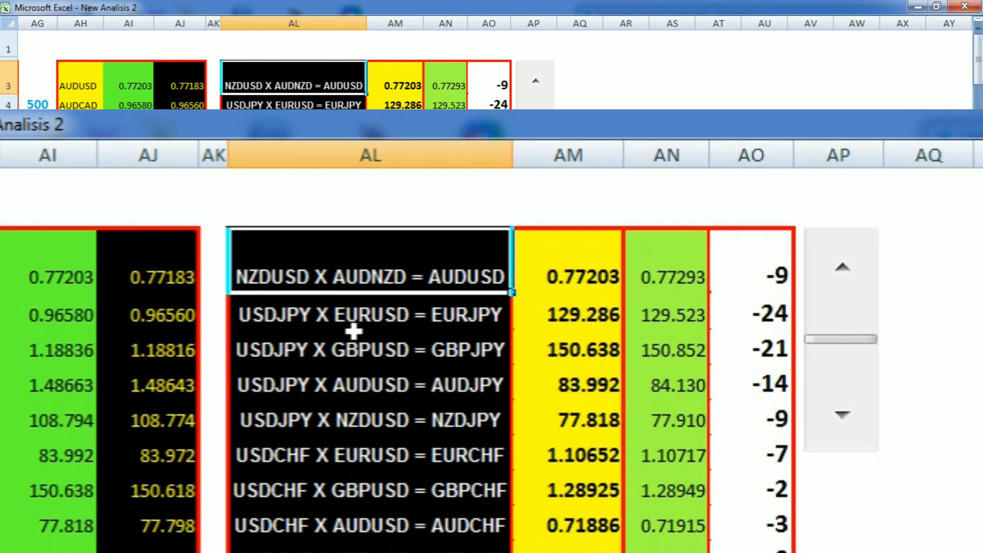
click(434, 337)
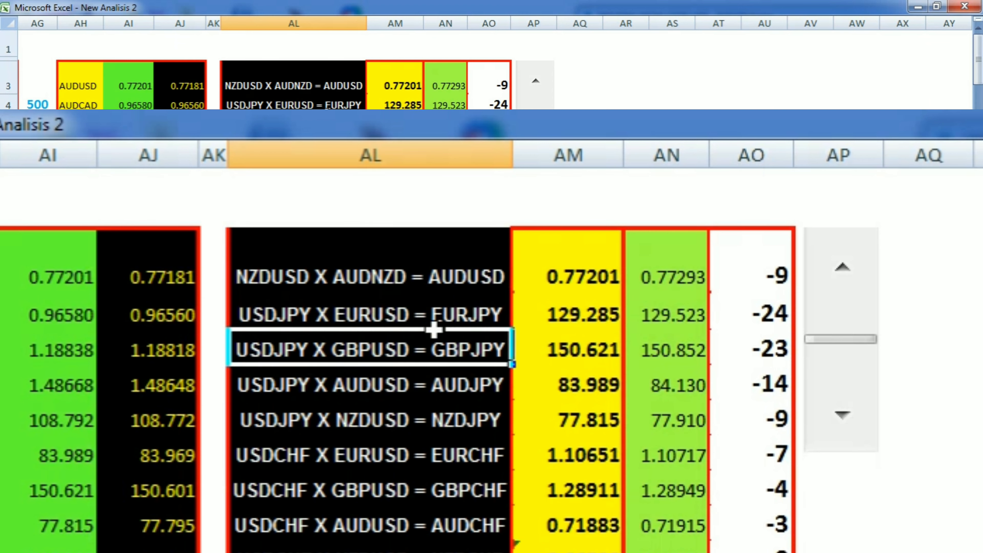
click(462, 321)
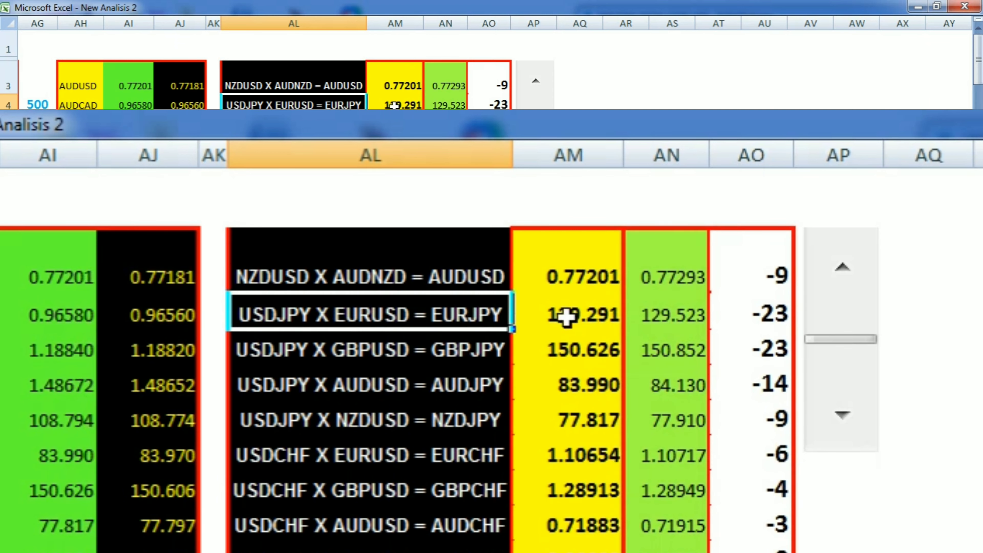
click(523, 319)
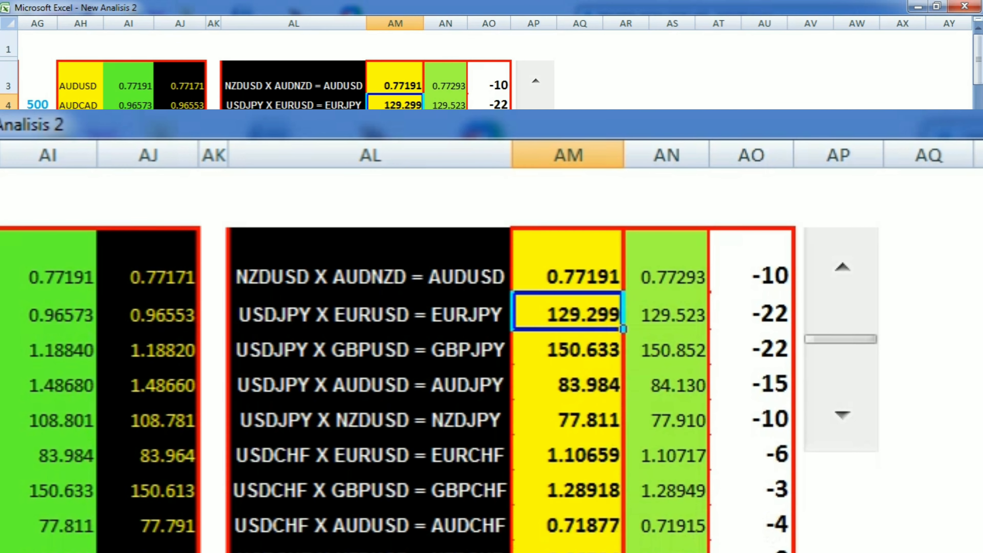
Switch to MT4 so its Market Watch quotes and chart show over the right side of Excel.
key(alt+Tab)
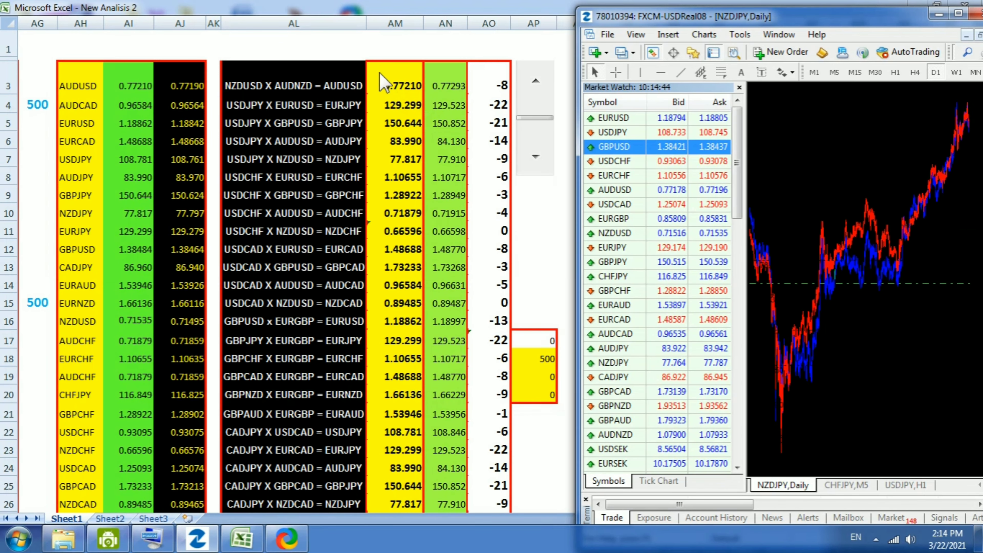
Select the 33 computed rates from AM3 down to the table's last row and copy them.
click(381, 78)
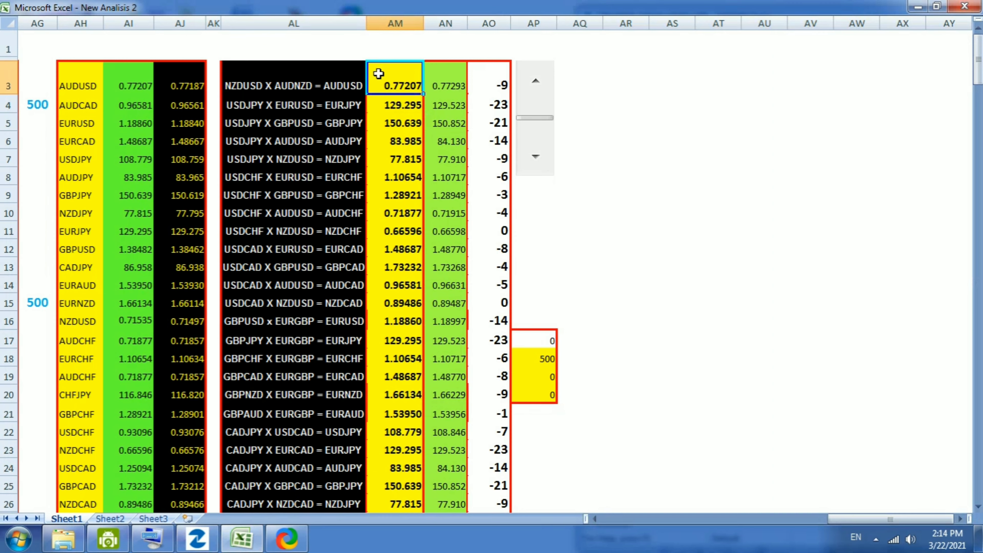
mouse_move(375, 79)
mouse_down()
mouse_move(370, 537)
mouse_move(370, 521)
mouse_up()
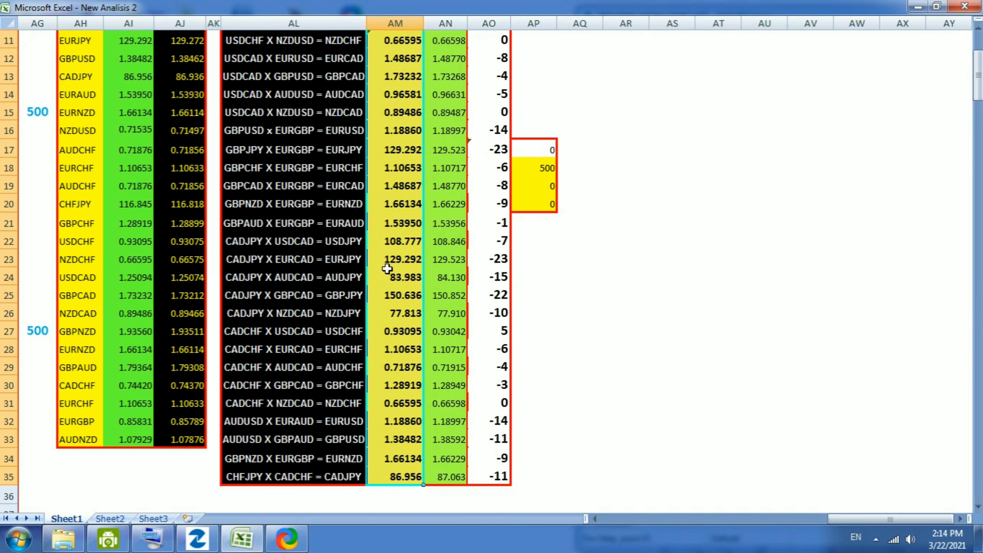
right_click(396, 226)
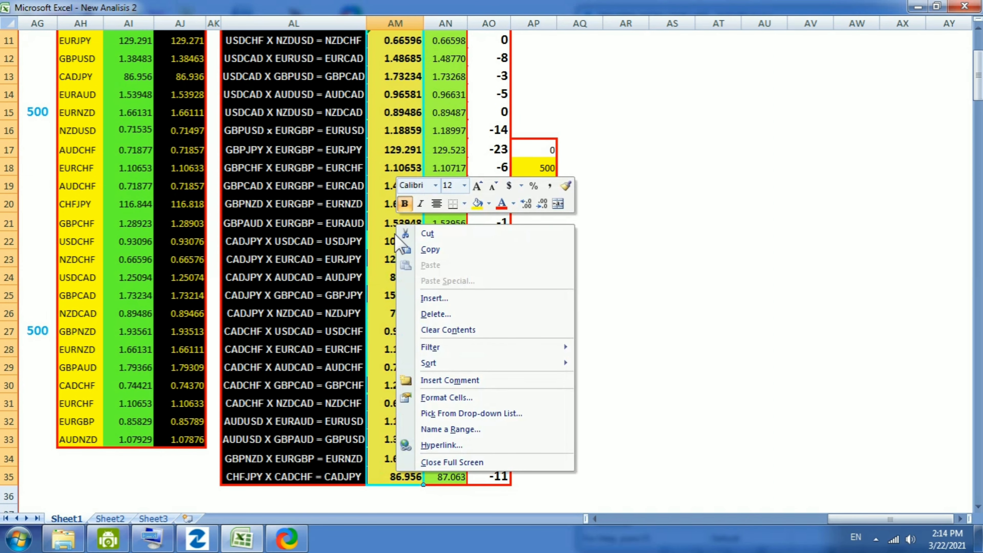
click(431, 249)
scroll(431, 250, up, 3)
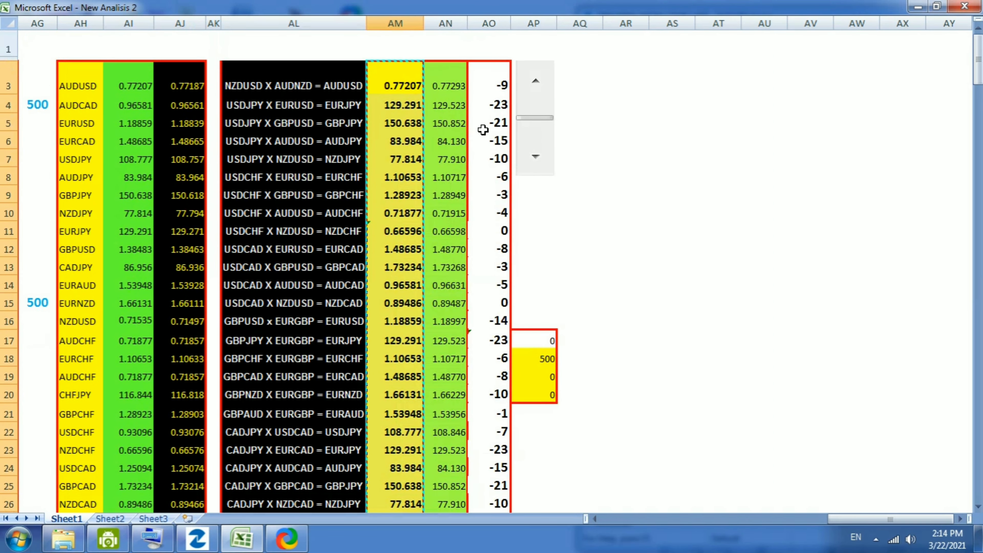
Paste the copied live rates into AN3 as values and number formats only.
right_click(430, 85)
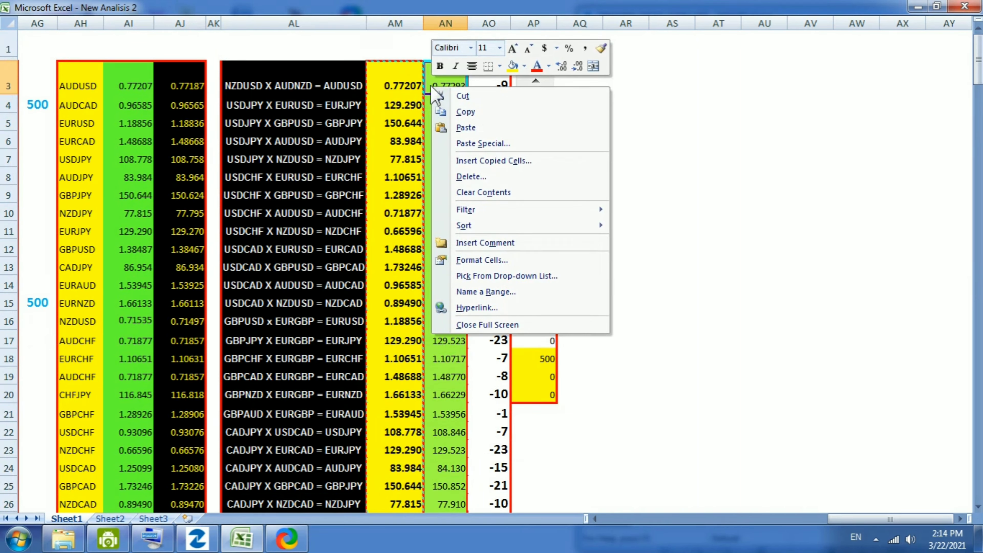
click(482, 144)
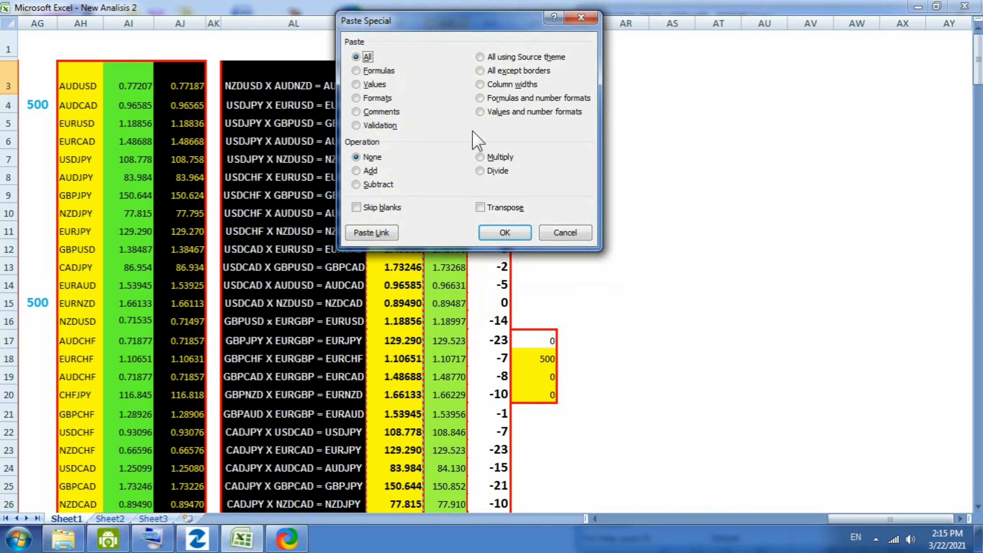
click(480, 112)
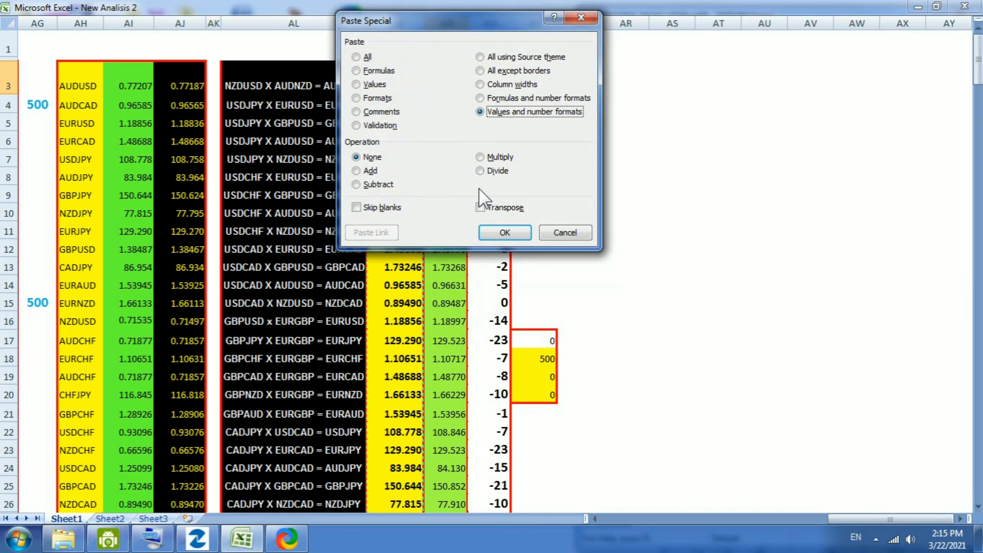
click(505, 233)
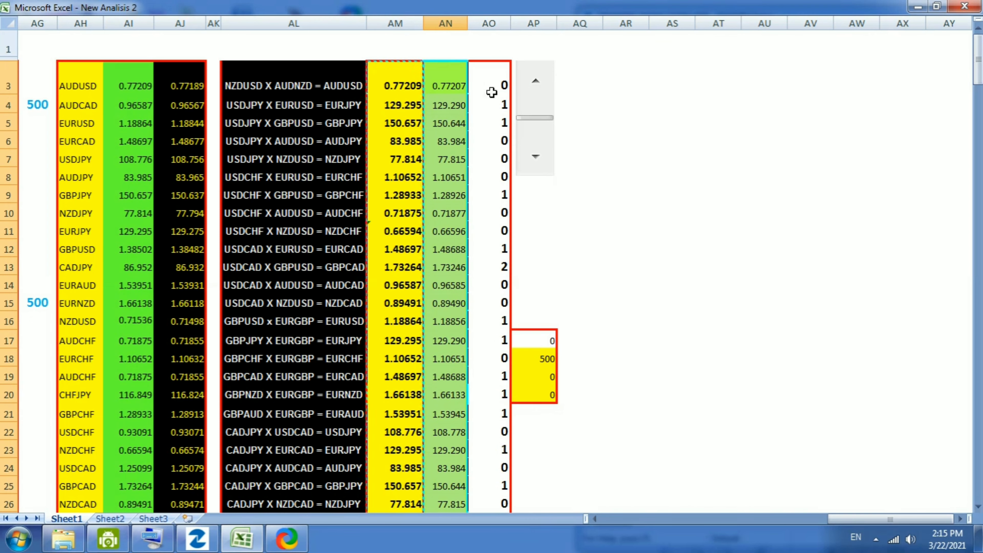
click(693, 65)
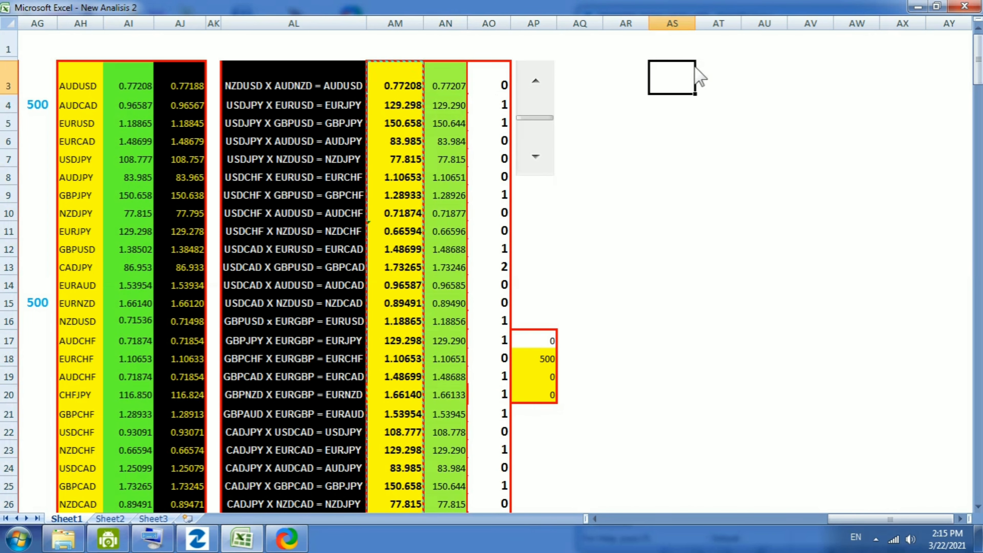
right_click(680, 71)
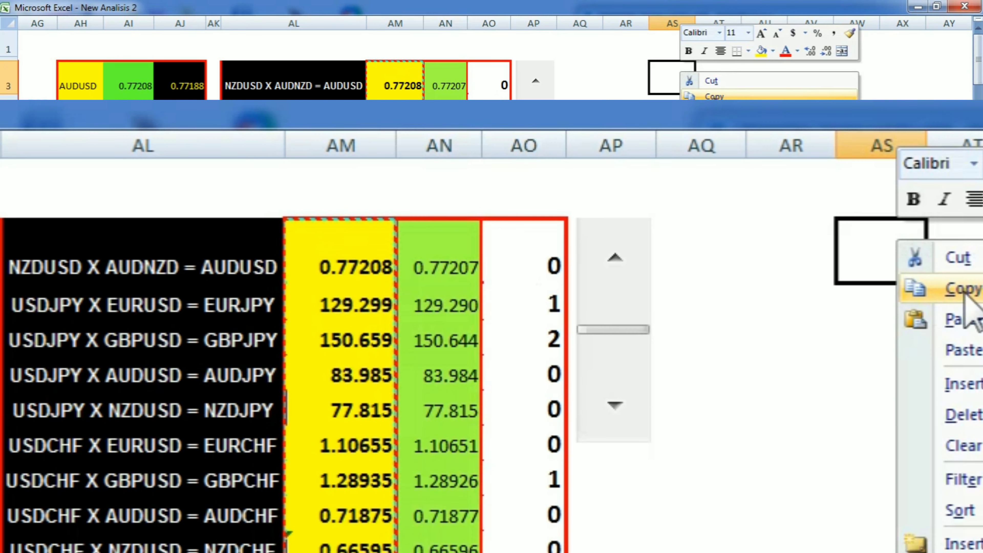
click(955, 290)
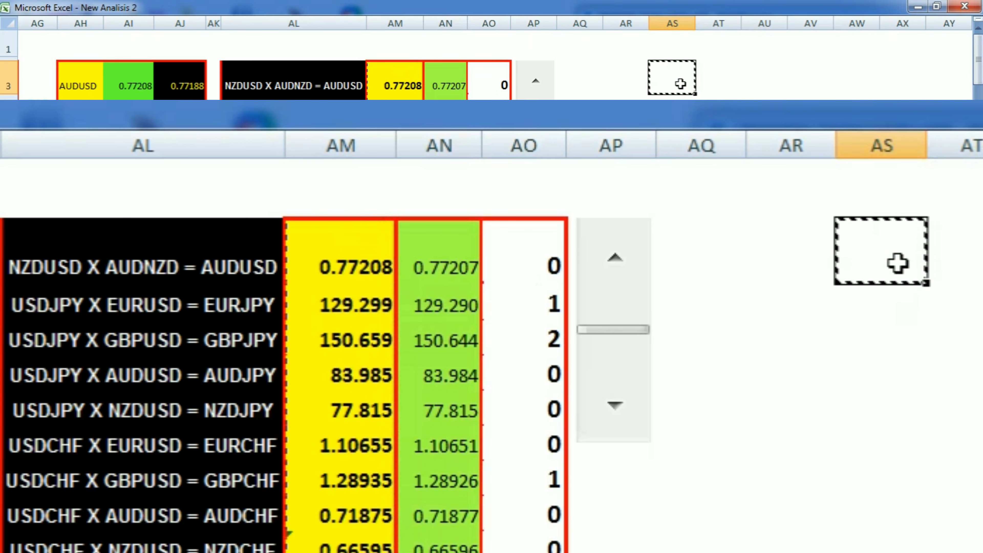
key(Escape)
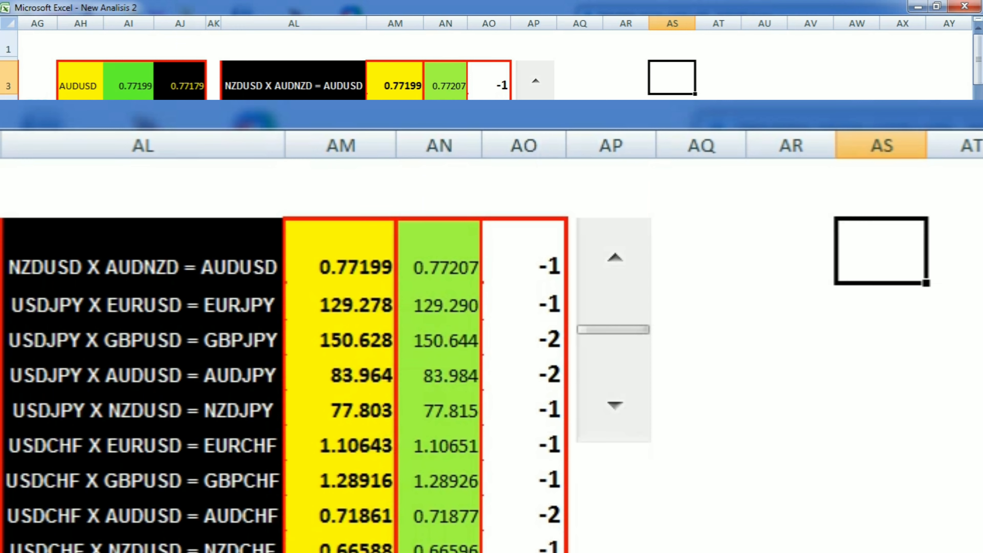
key(alt+Tab)
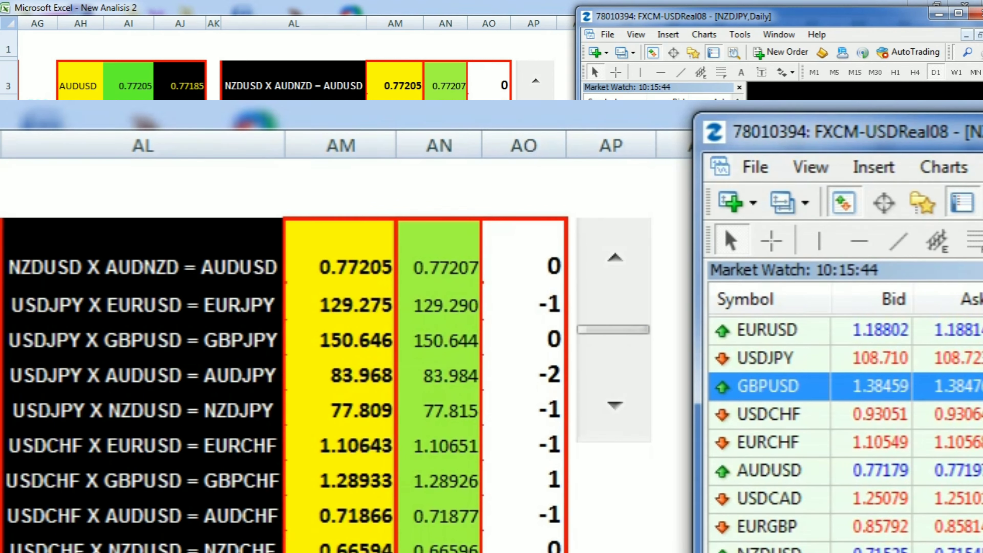
key(alt+Tab)
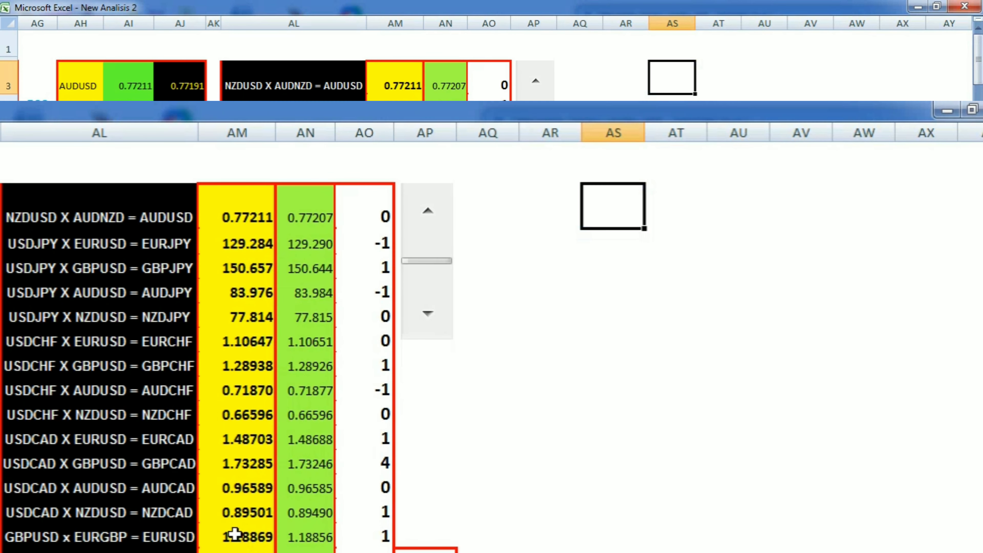
click(235, 534)
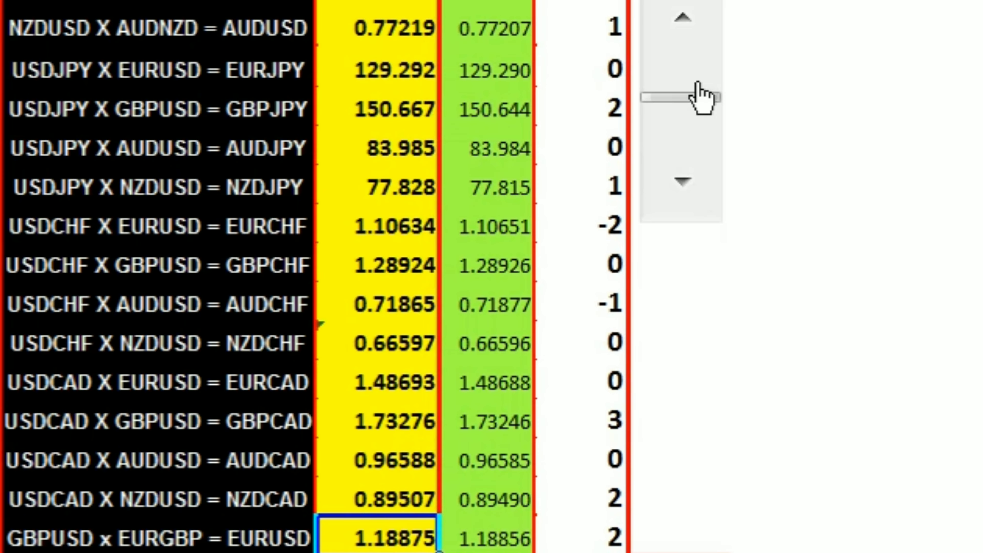
Step the scroll bar up seven times so the yellow live rates drift from the green references.
click(678, 26)
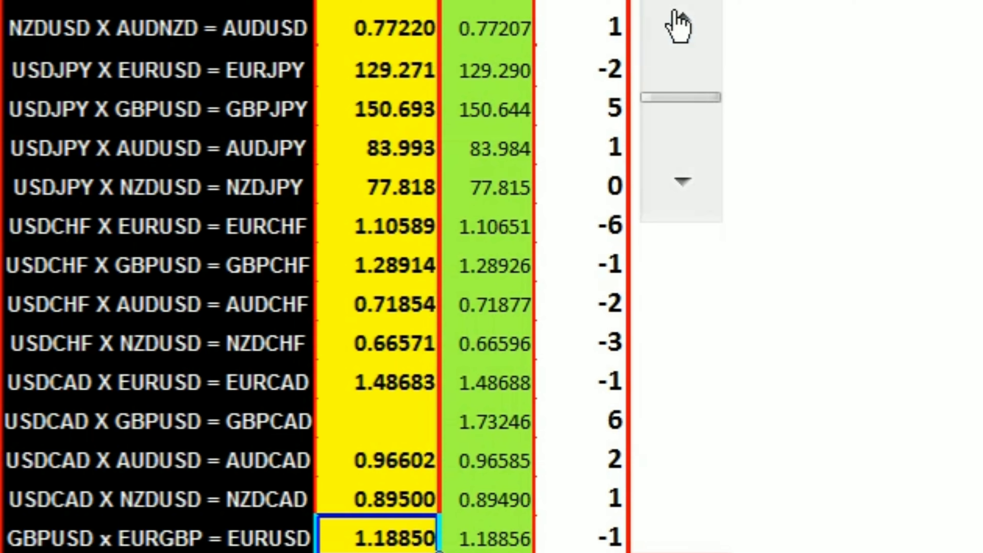
click(678, 26)
click(678, 26)
click(678, 26)
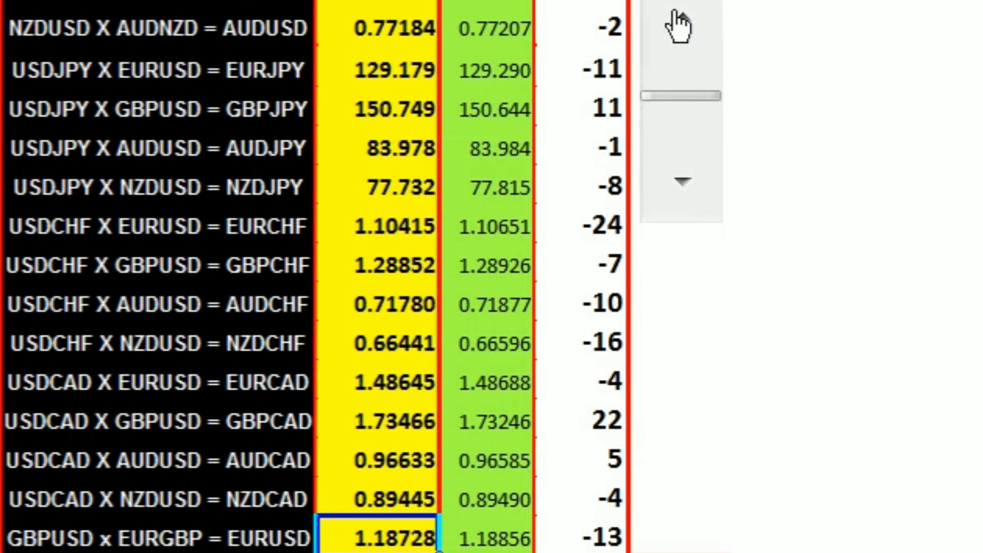
click(678, 26)
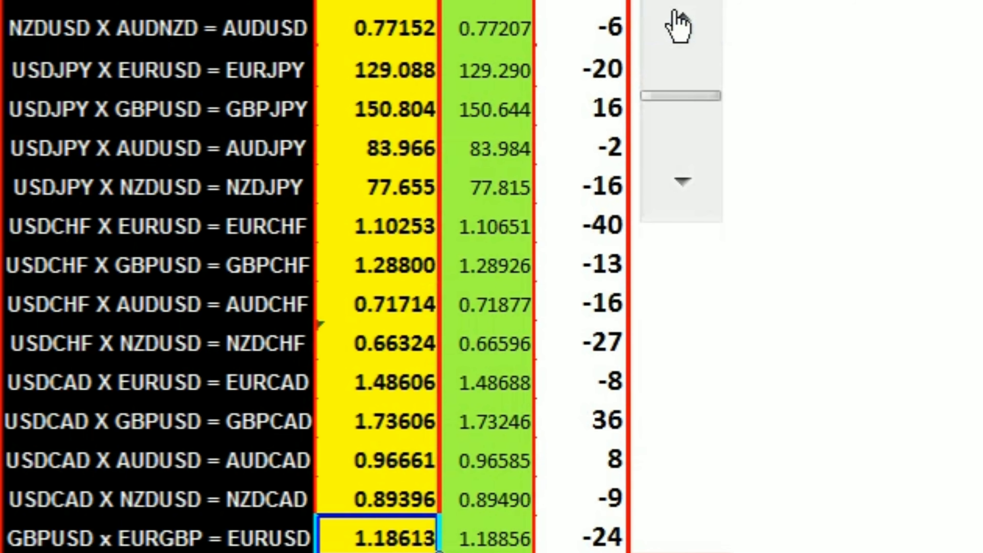
click(678, 26)
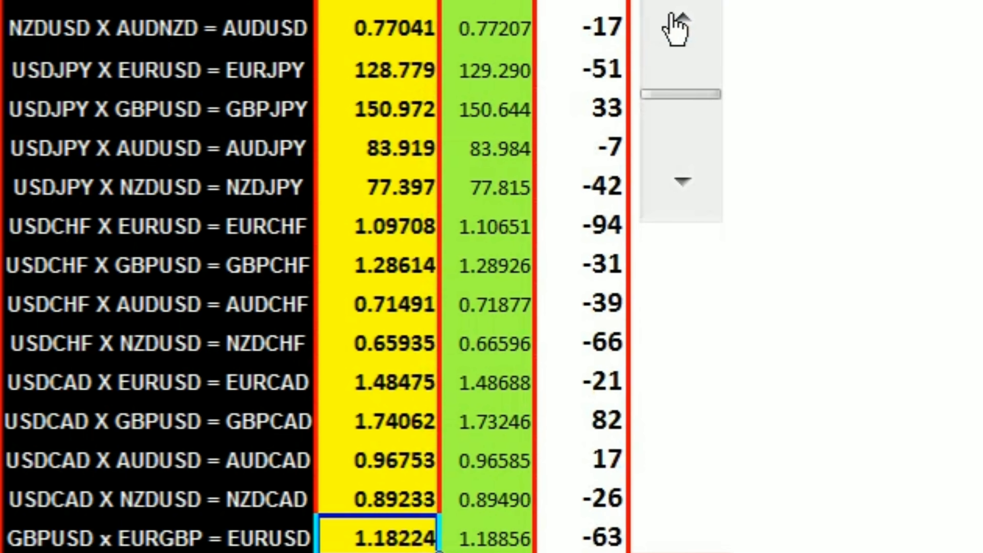
click(678, 26)
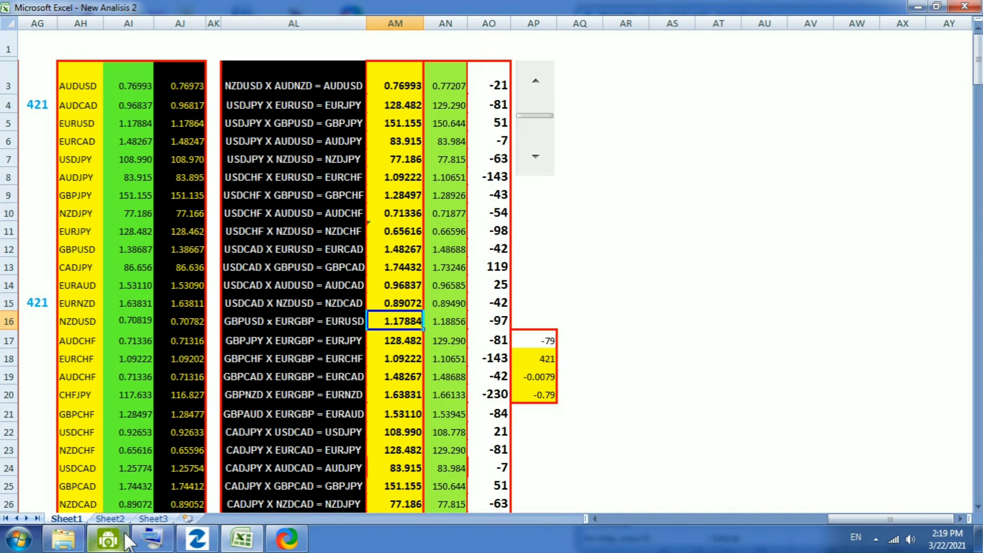
Show the DroidCam webcam window from the taskbar over the right side of the forex sheet.
click(107, 539)
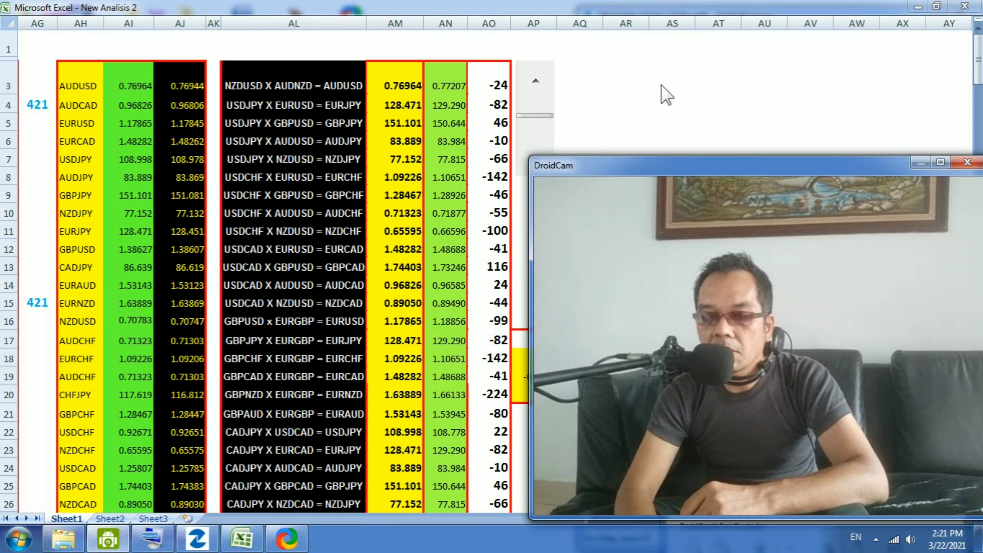
Switch from DroidCam back to the Excel cross-rate sheet.
key(alt+Tab)
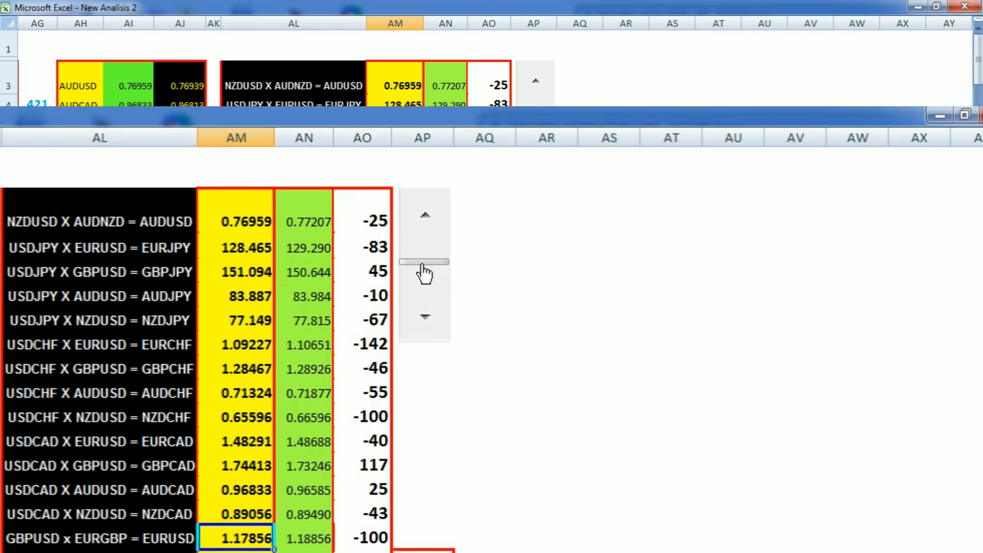
Adjust the scroll bar until the rate shift counter settles at 500.
drag(424, 273, 421, 268)
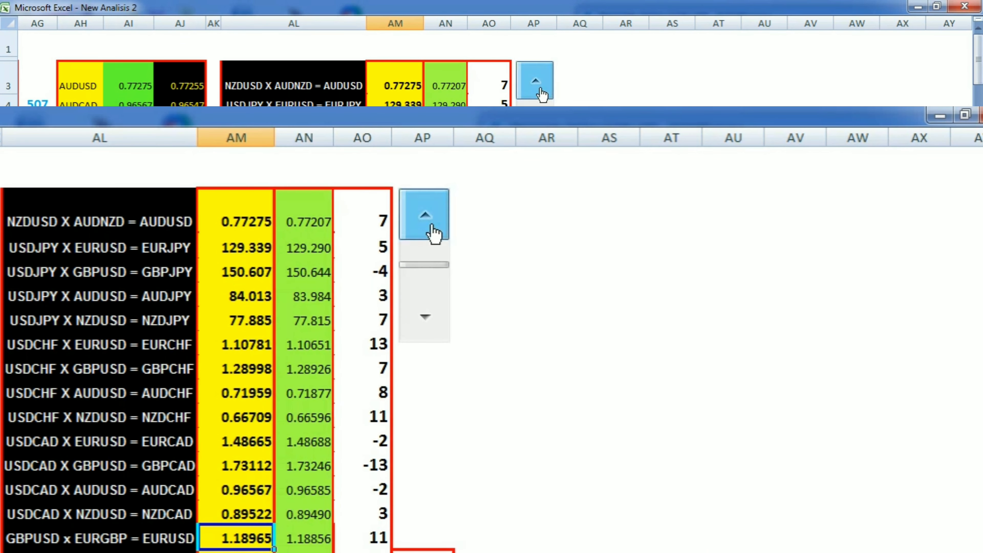
click(430, 226)
click(430, 225)
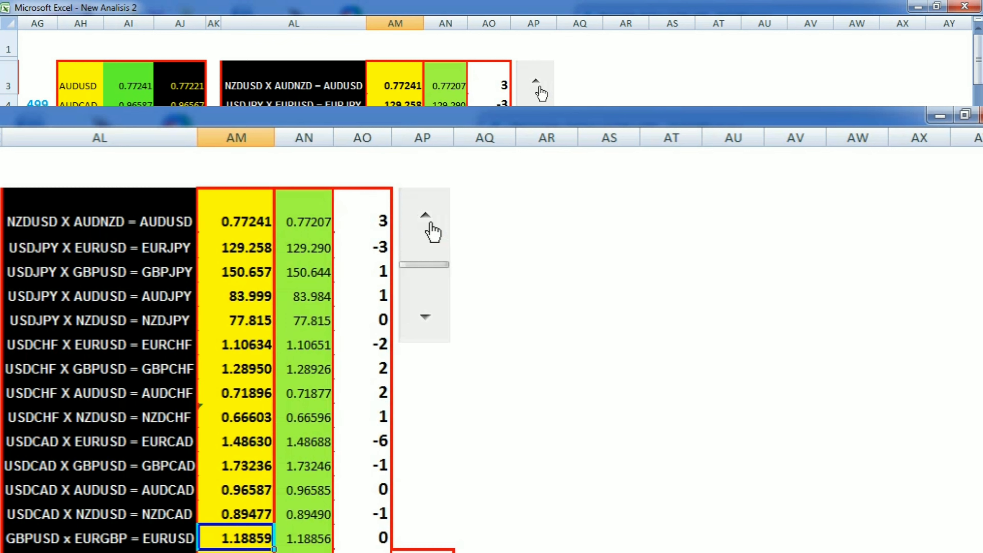
click(439, 323)
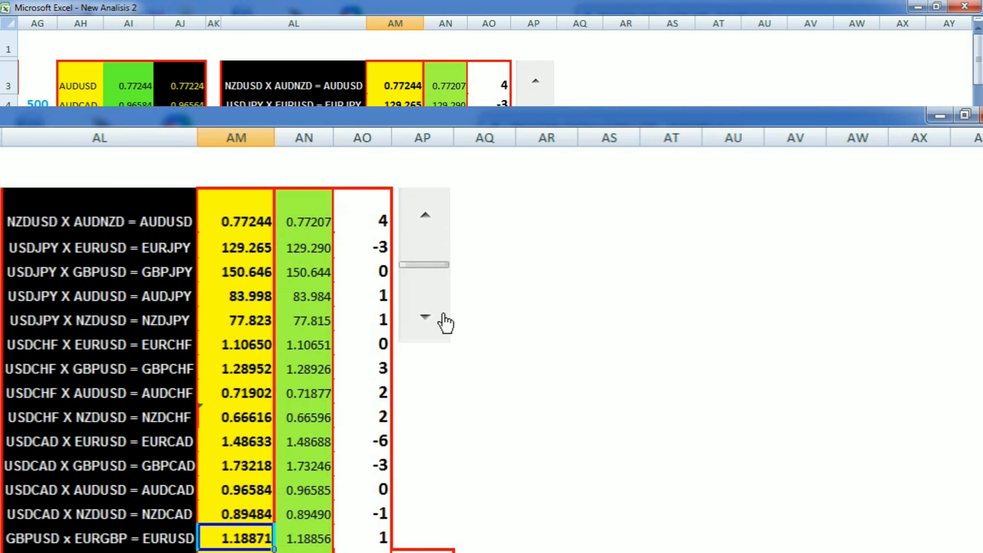
click(439, 322)
click(437, 229)
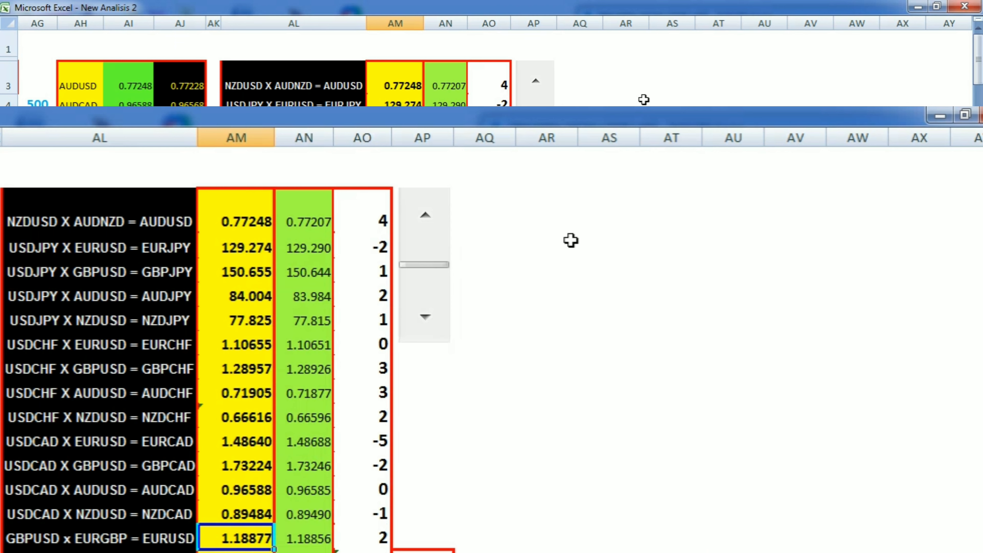
Raise the shift counter from 500 to 576 with repeated scroll bar down-arrow steps.
click(439, 321)
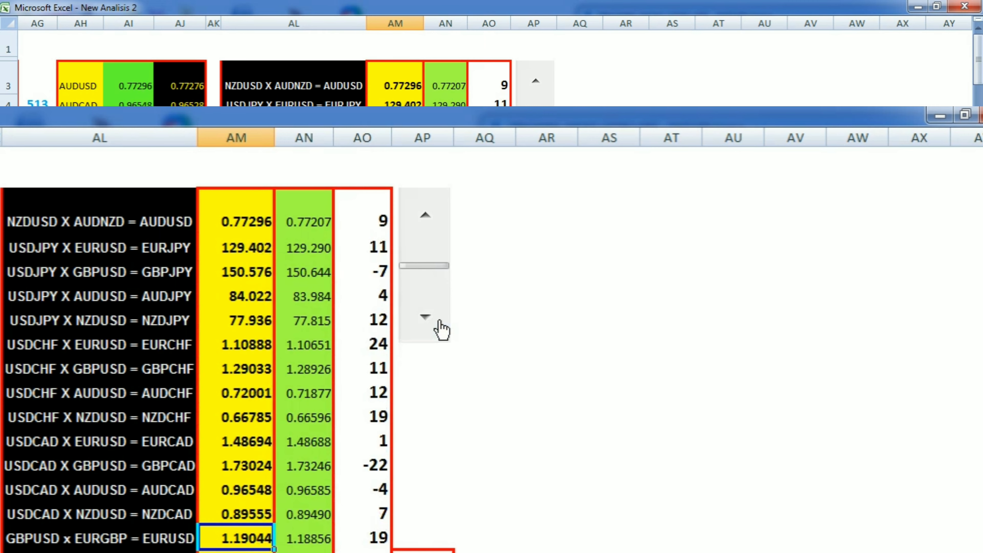
click(439, 321)
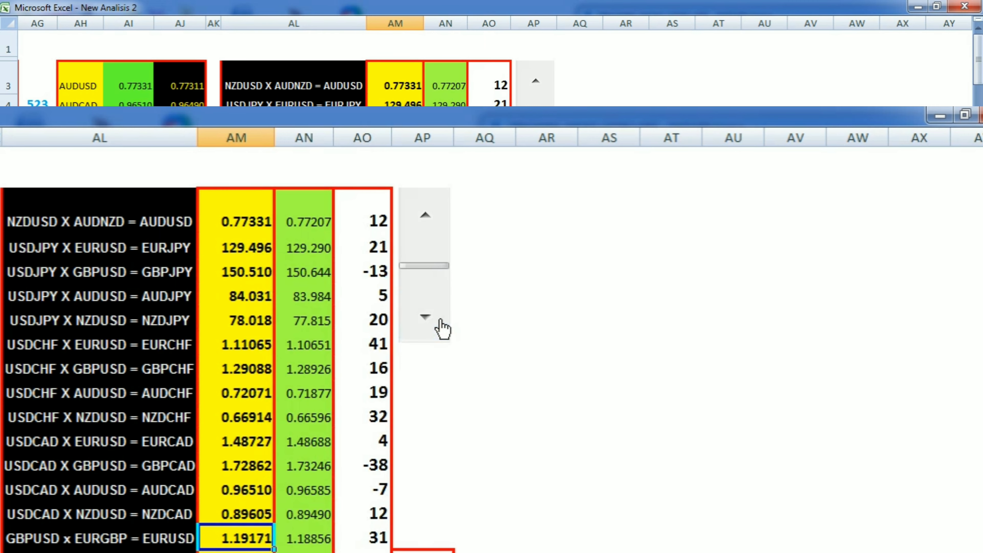
click(439, 321)
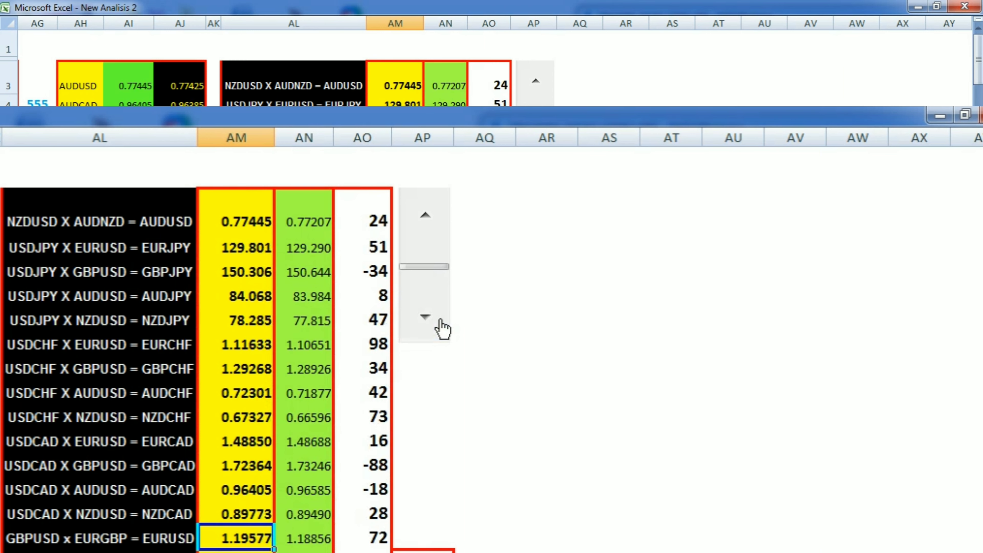
click(441, 326)
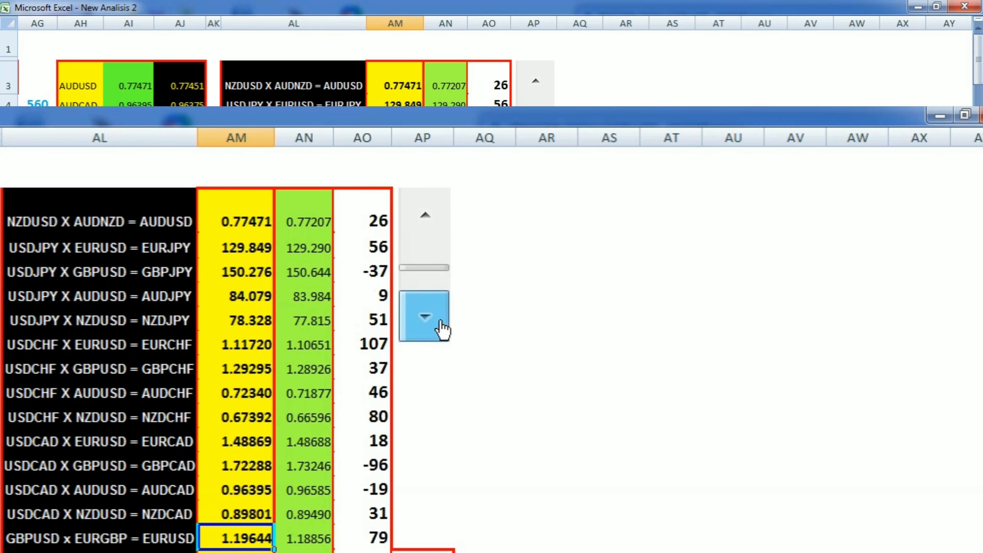
click(441, 329)
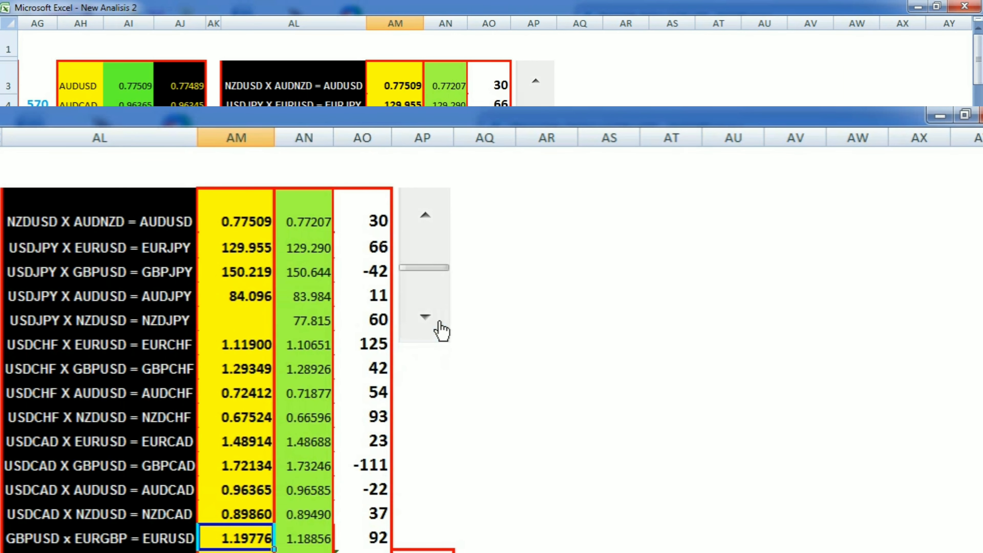
click(441, 330)
click(440, 330)
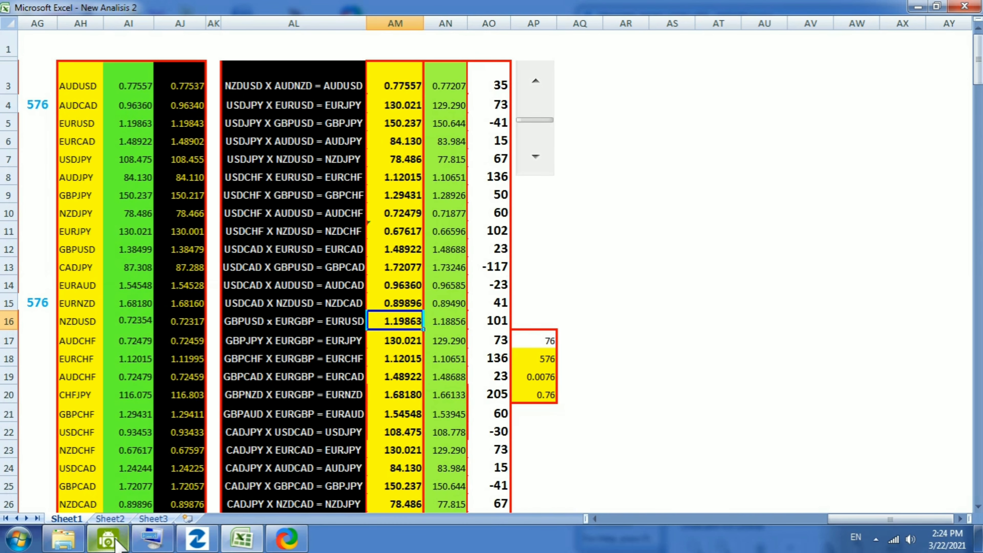
click(112, 542)
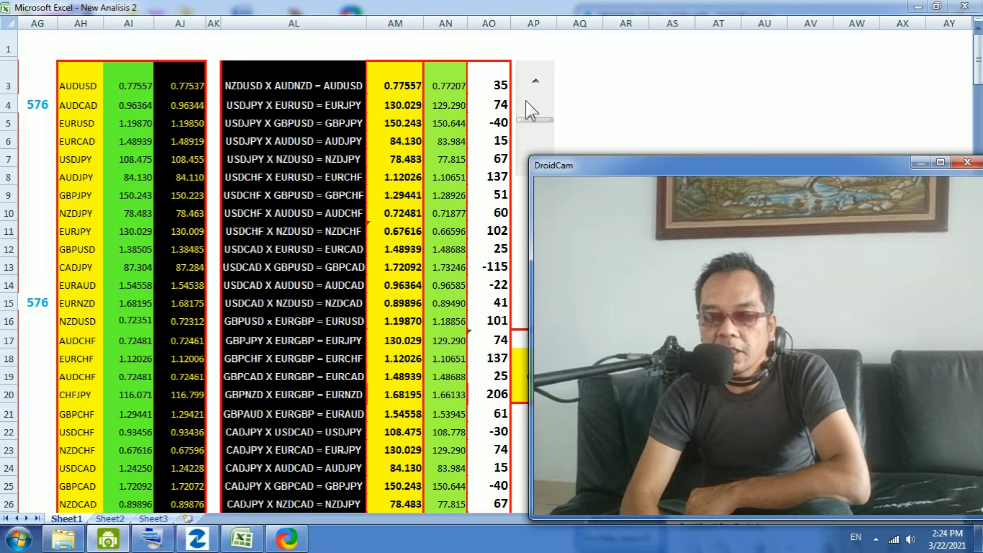
key(alt+Tab)
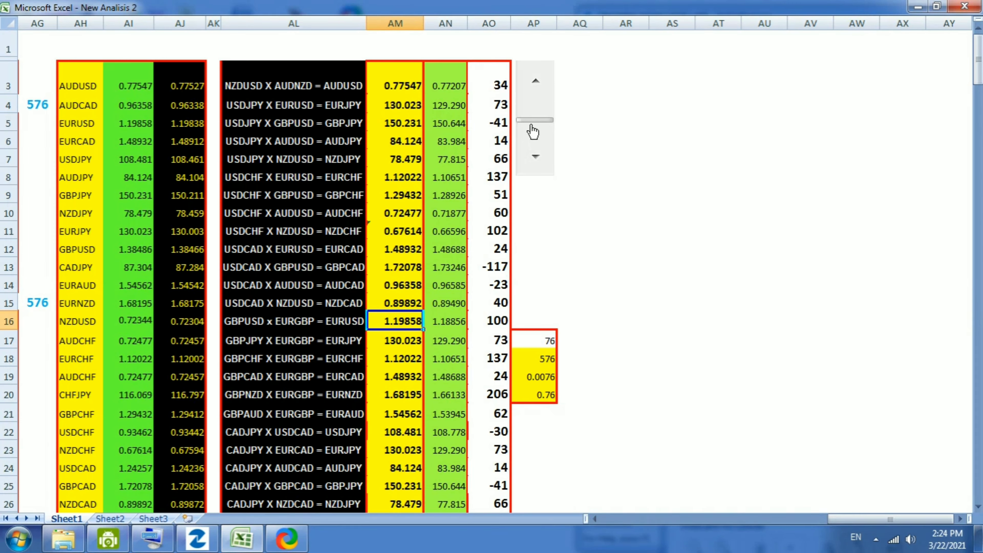
Return the shift value to exactly 500 with the scroll bar, then select EURUSD reference cell AI5.
drag(533, 127, 533, 124)
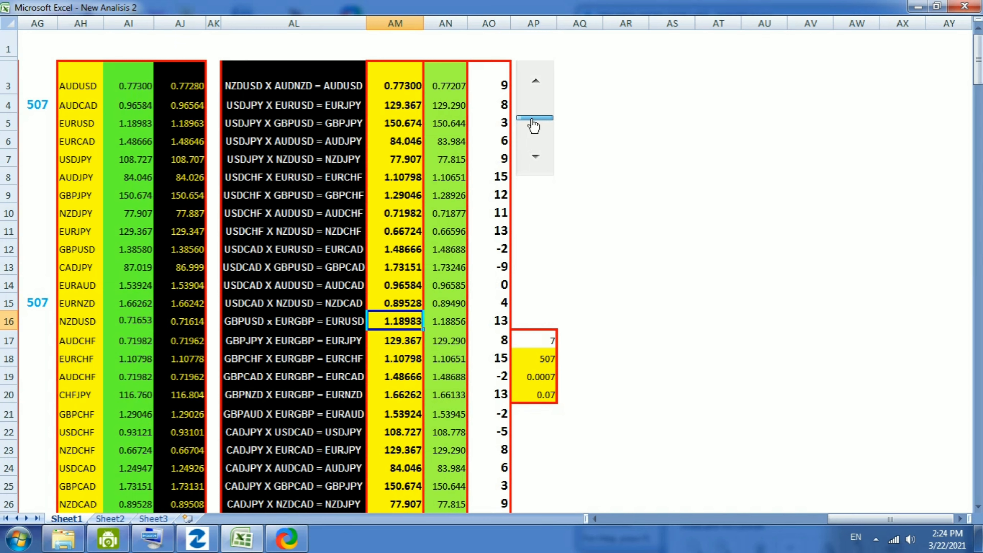
click(544, 93)
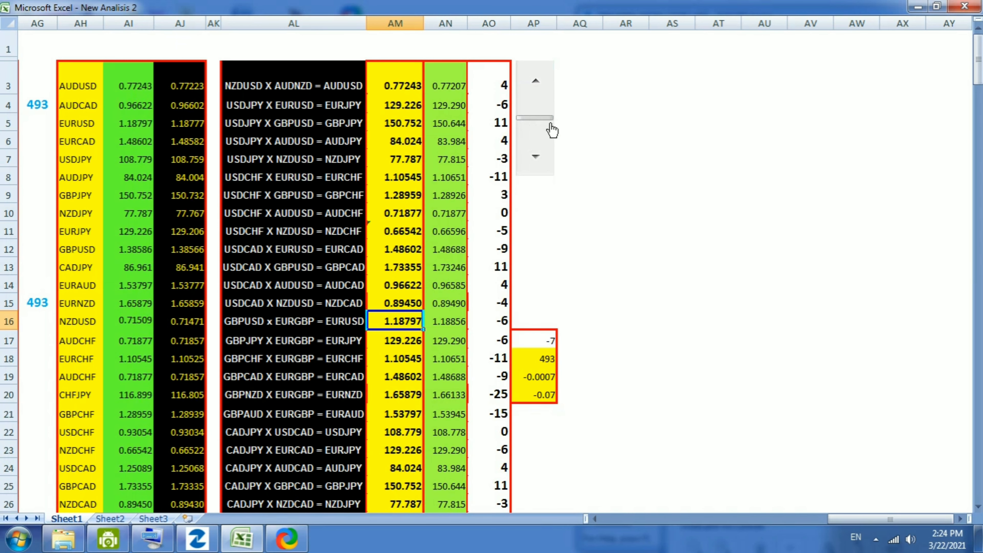
click(543, 152)
click(544, 152)
click(543, 151)
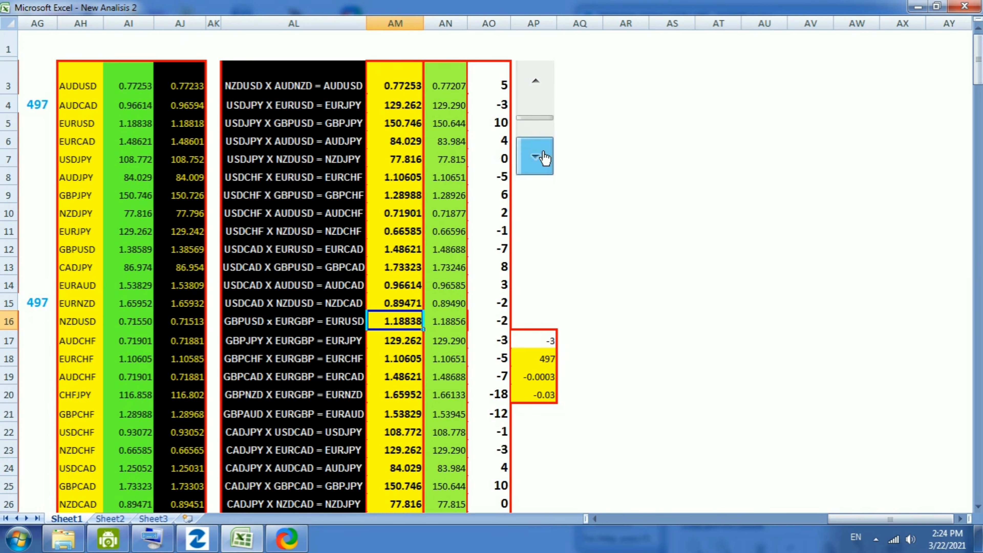
click(544, 157)
click(544, 157)
click(544, 157)
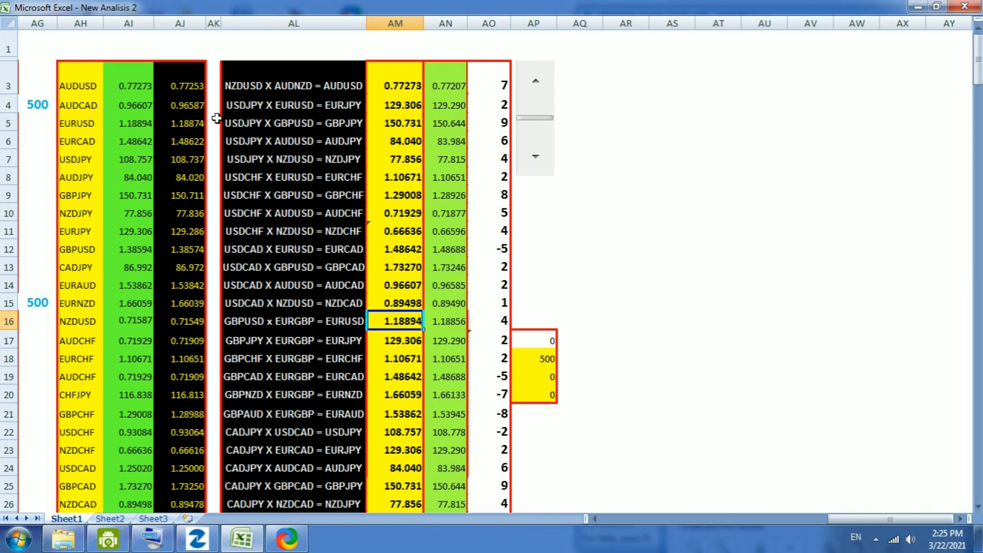
click(134, 123)
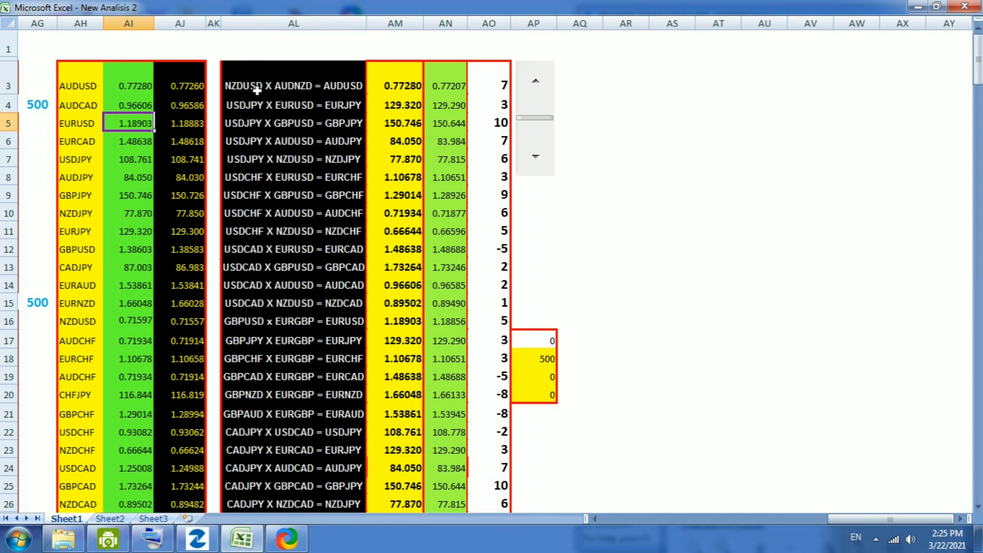
Restore the DroidCam webcam window over the right side of the cross-rate sheet.
click(111, 541)
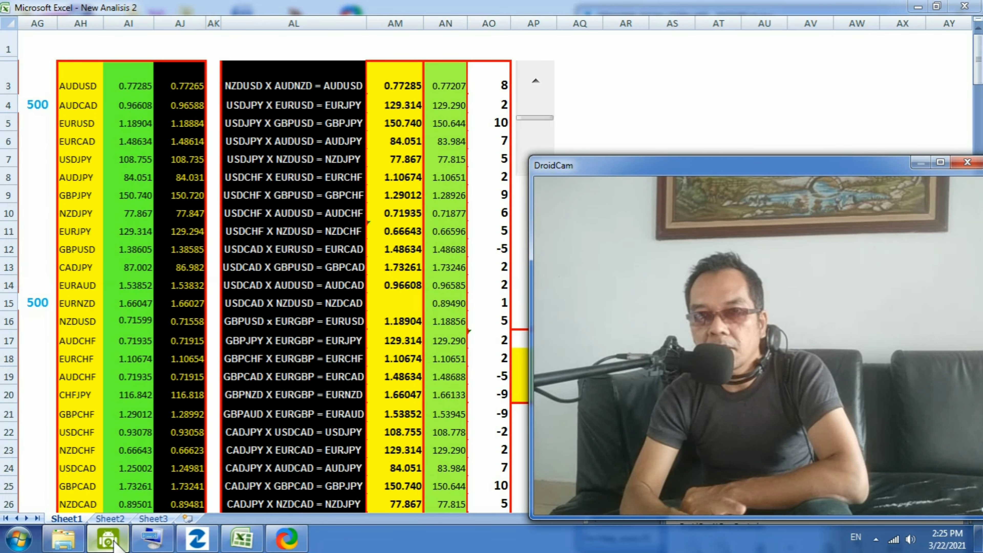